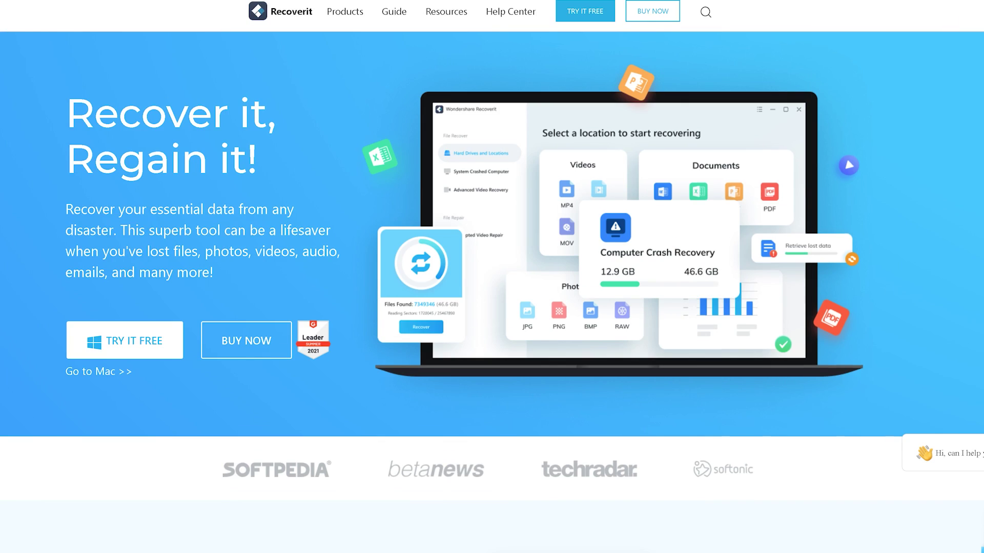
# Step: Scroll down through the feature sections of the Recoverit product page
pyautogui.scroll(-10, 491, 277)
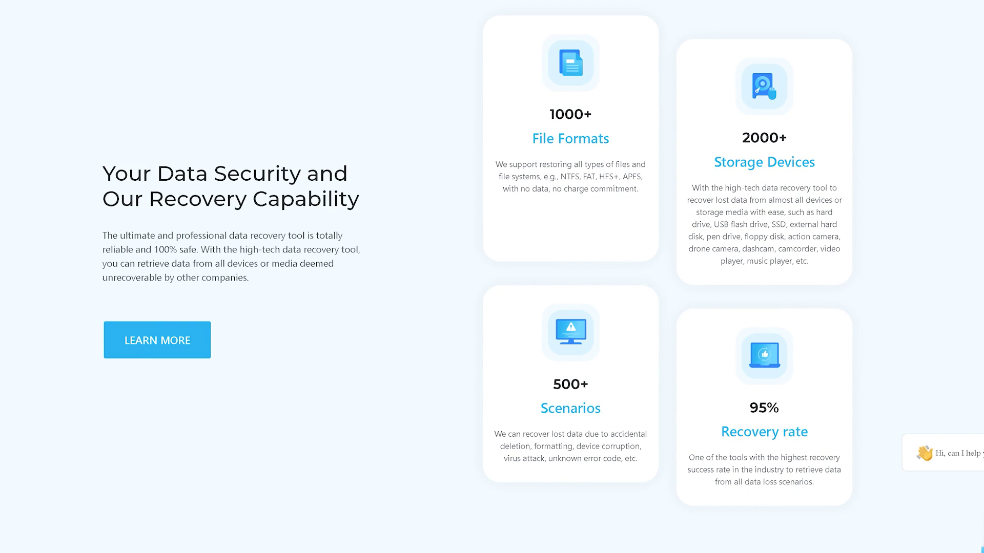
pyautogui.scroll(-10, 491, 277)
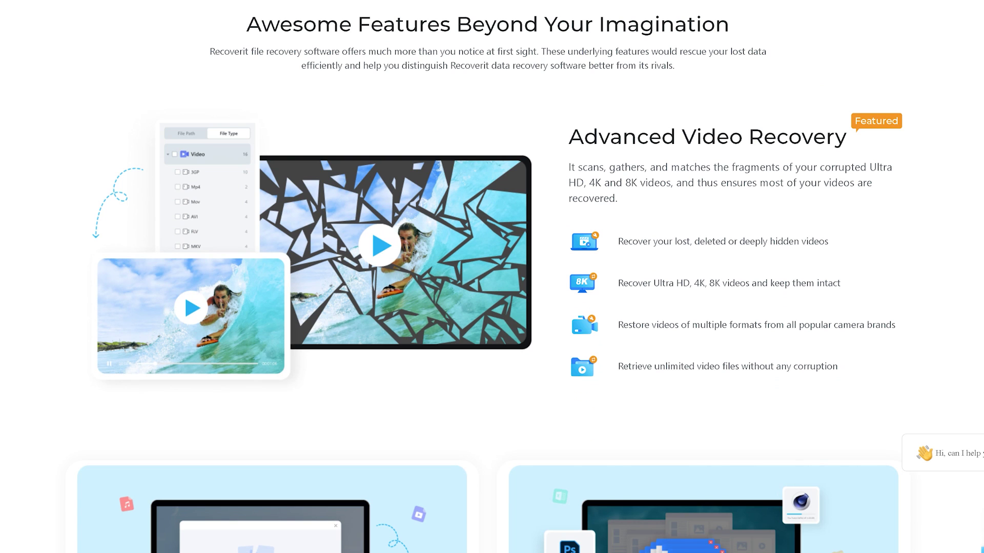
pyautogui.scroll(-8, 491, 276)
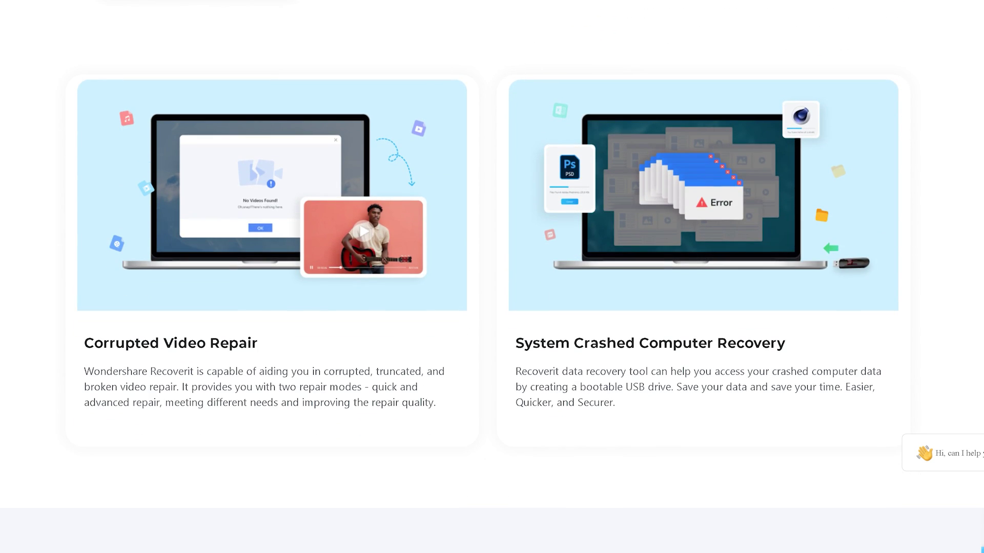
pyautogui.scroll(-9, 492, 277)
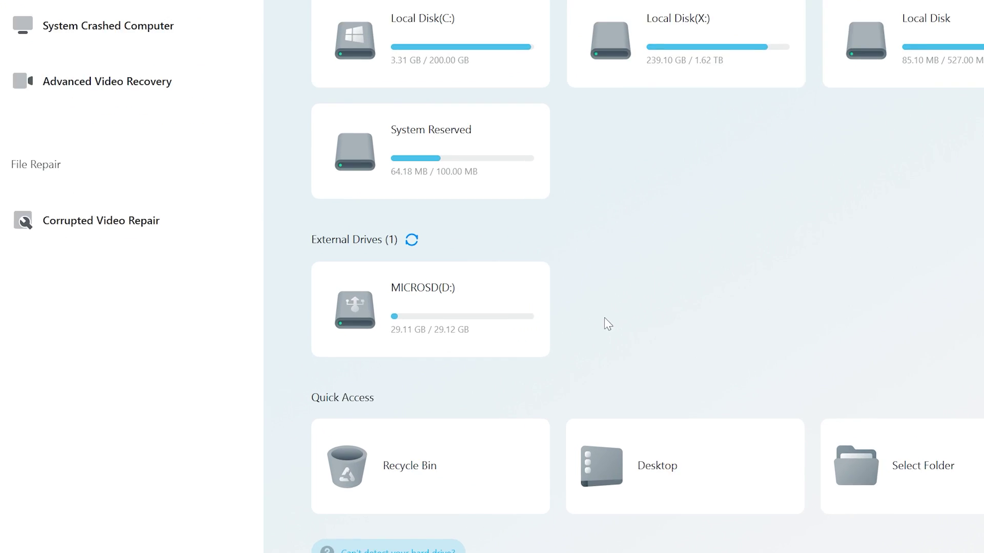
# Step: Scan the MICROSD (D:) external drive for lost files
pyautogui.moveTo(467, 322)
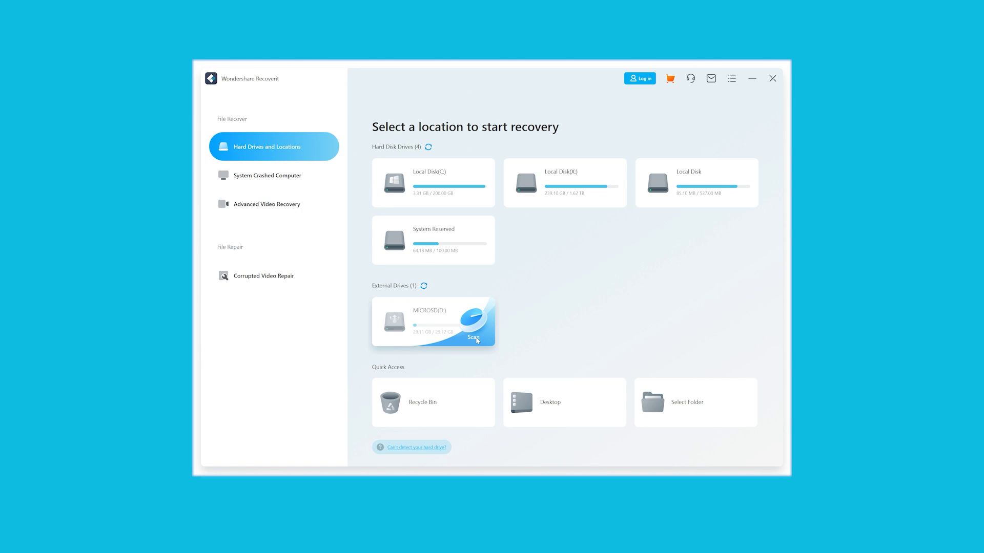
pyautogui.click(473, 337)
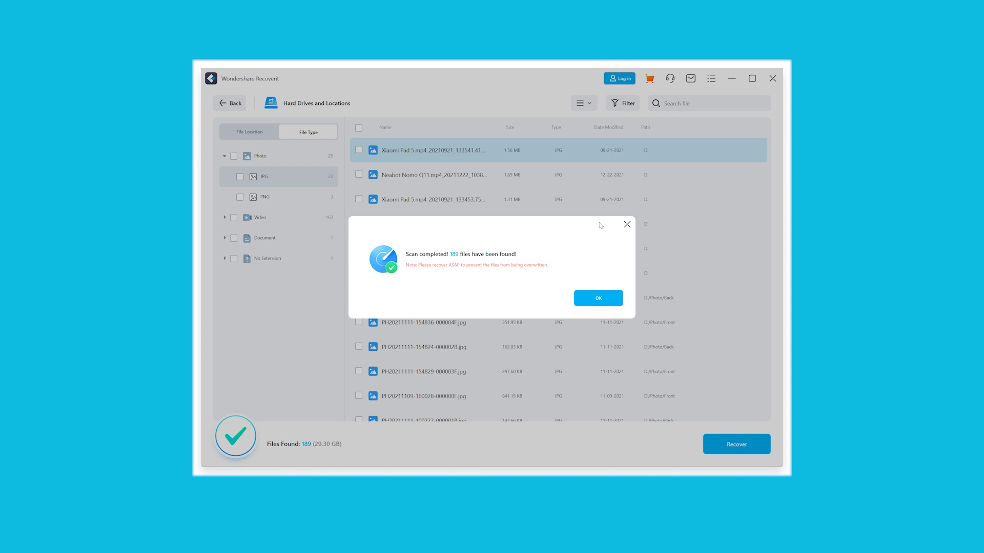
# Step: Preview the found Neabot Nomo Q11, Xiaomi Pad 5, Earfun Free Pro 2 and DDPAI Z40 photos
pyautogui.click(604, 298)
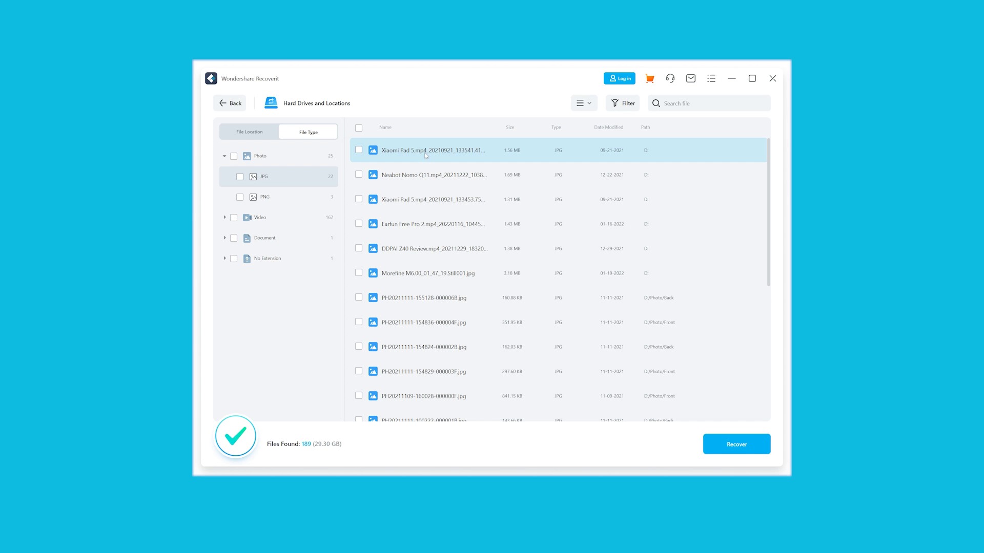
pyautogui.doubleClick(418, 175)
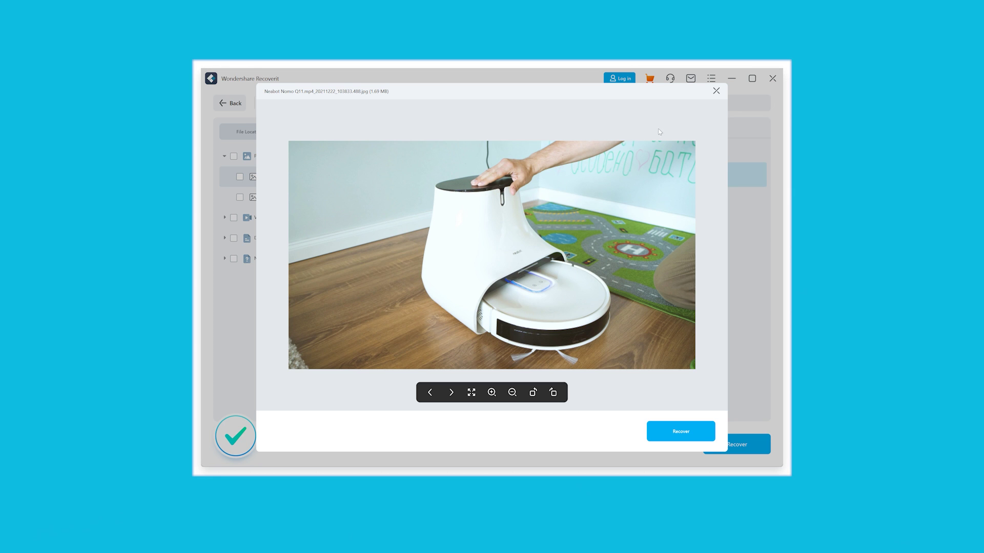
pyautogui.click(451, 394)
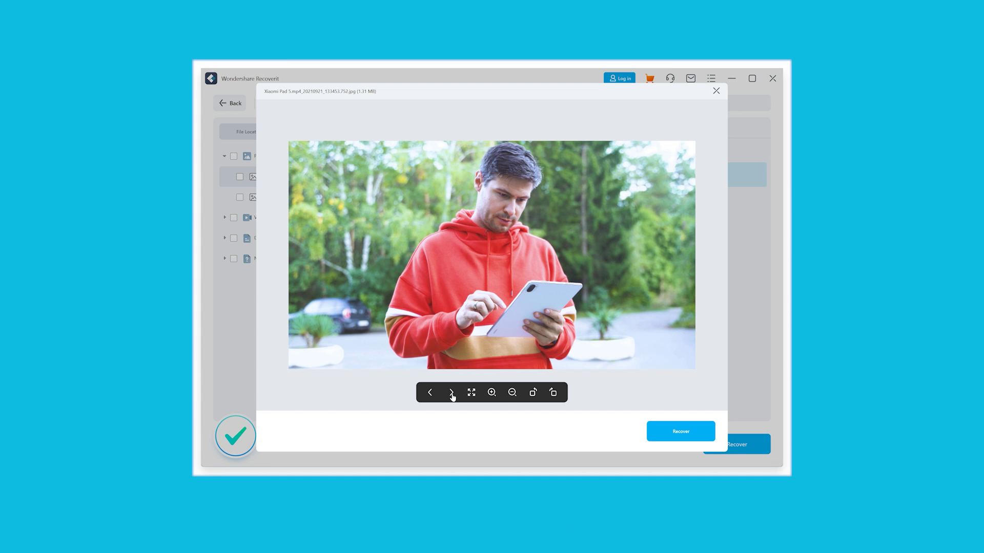
pyautogui.click(451, 393)
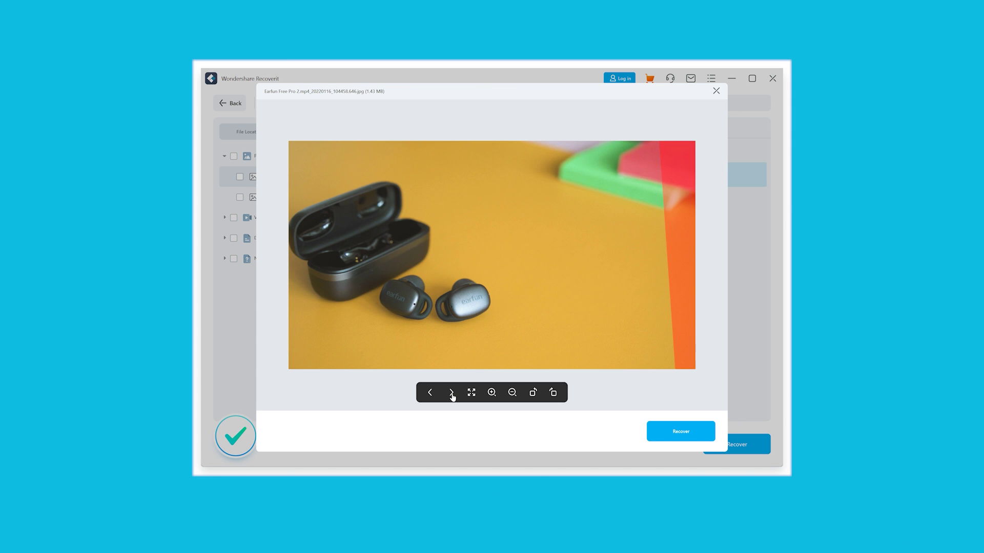
pyautogui.click(451, 394)
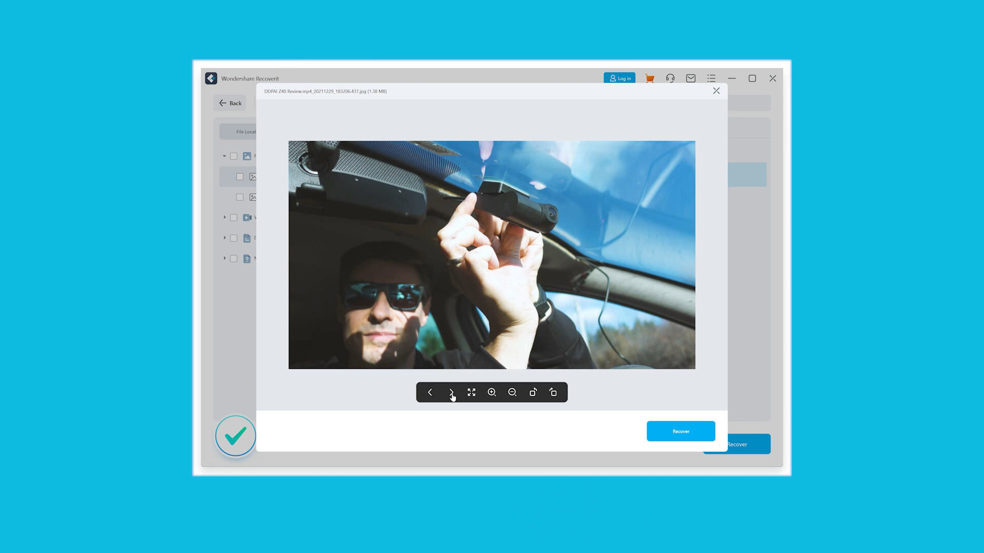
pyautogui.click(452, 393)
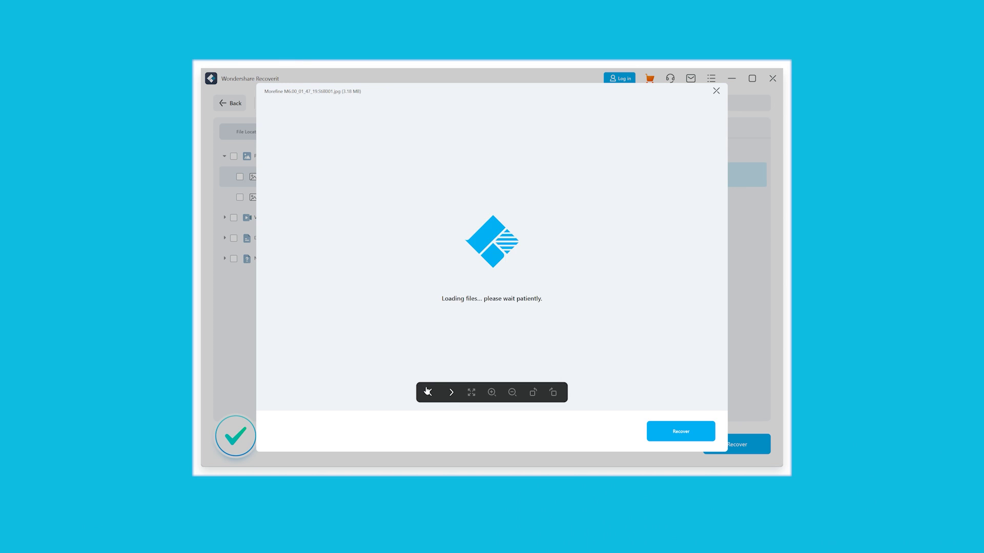
pyautogui.click(429, 394)
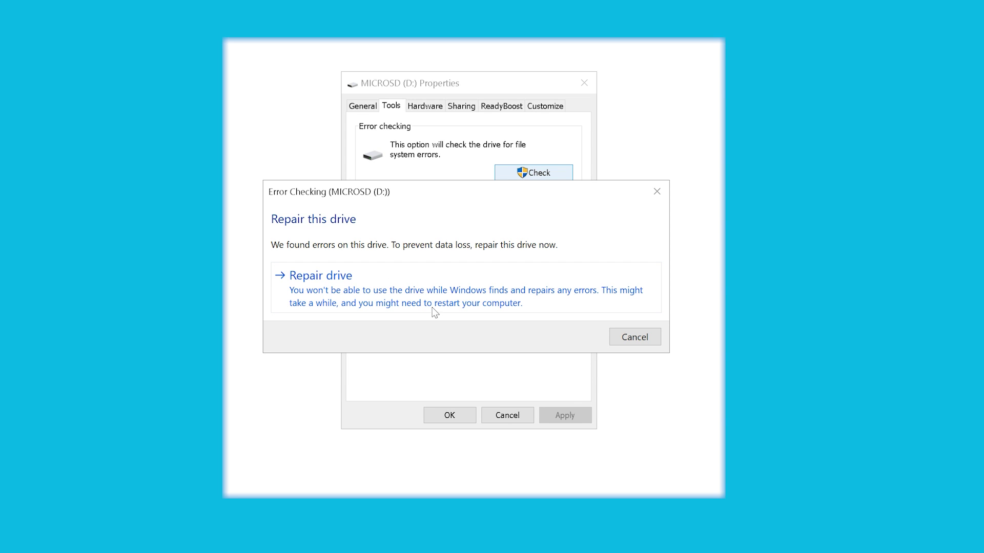
# Step: Cancel the Repair this drive prompt for MICROSD (D:) without repairing
pyautogui.click(635, 338)
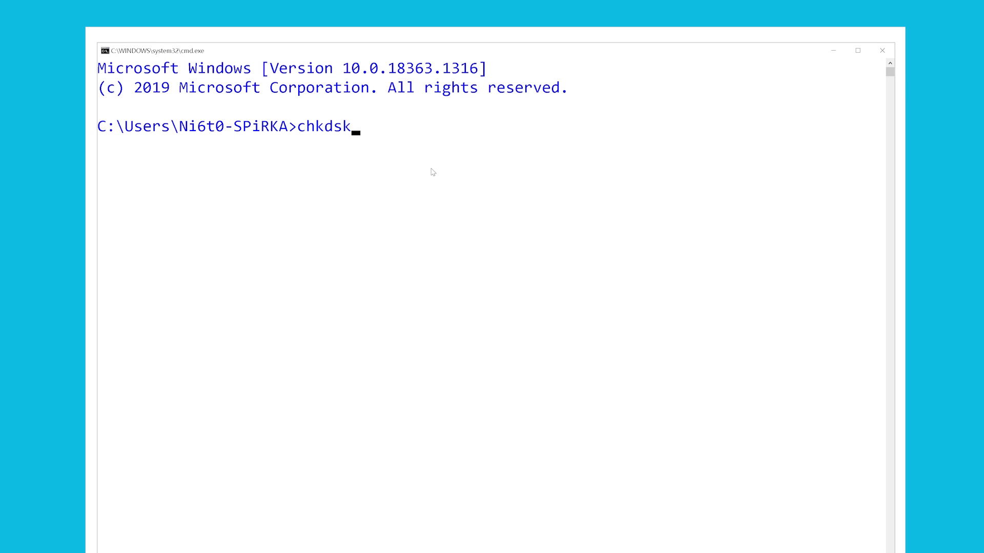
# Step: Run 'chkdsk d: /f' on the card in Command Prompt
pyautogui.write(':')
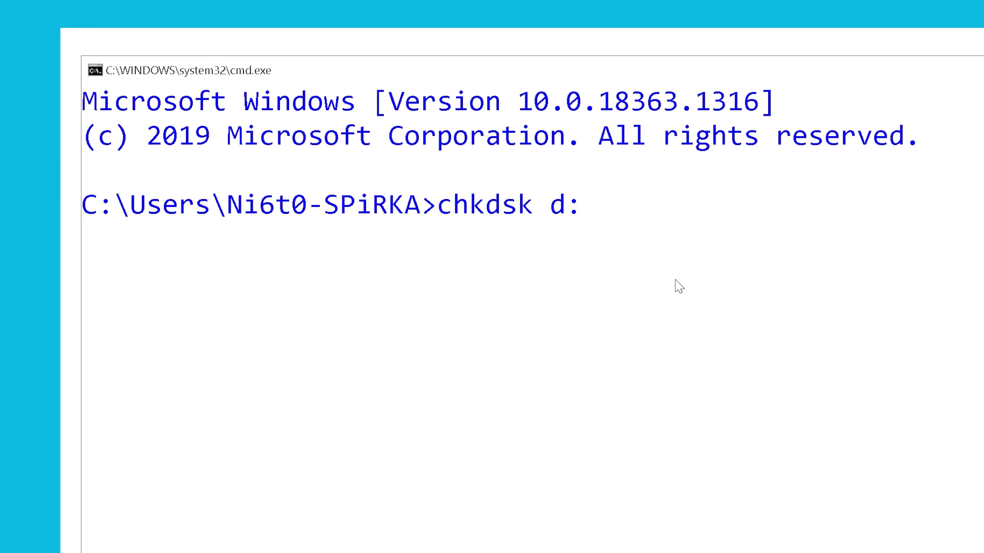
pyautogui.write(' /')
pyautogui.press('Return')
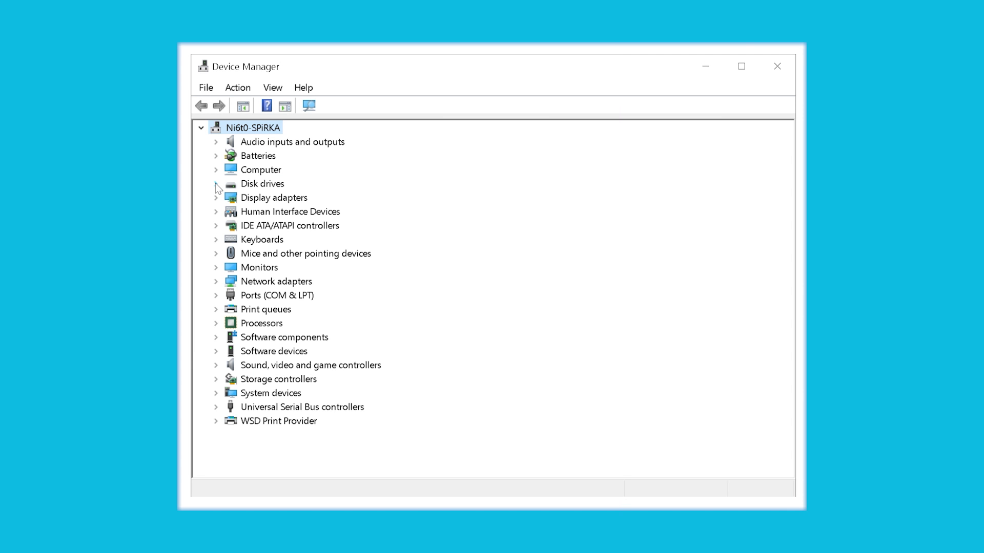
# Step: Uninstall the SanDisk SDDR-B531 USB Device under Disk drives, then scan for hardware changes
pyautogui.click(215, 183)
pyautogui.click(284, 214)
pyautogui.rightClick(285, 214)
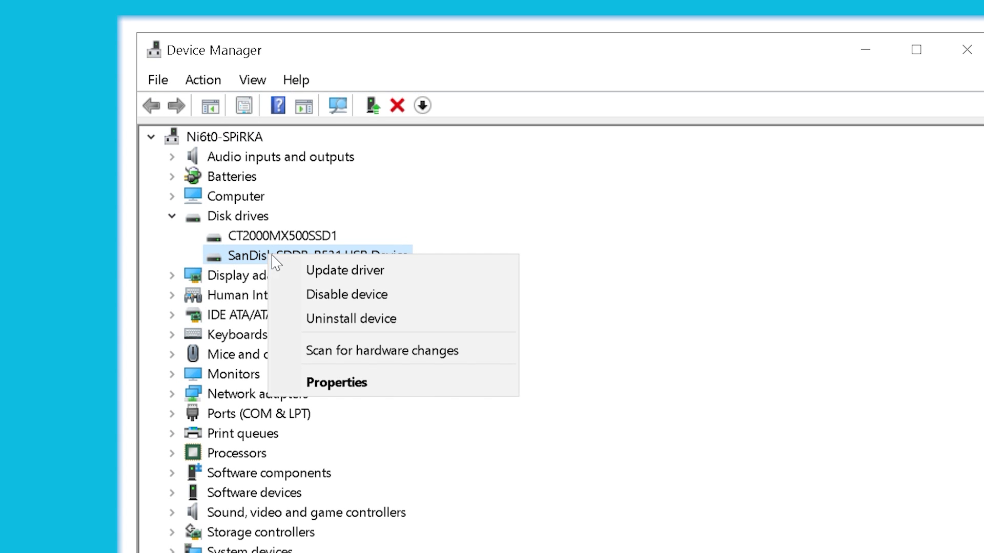
pyautogui.click(410, 320)
pyautogui.press('Return')
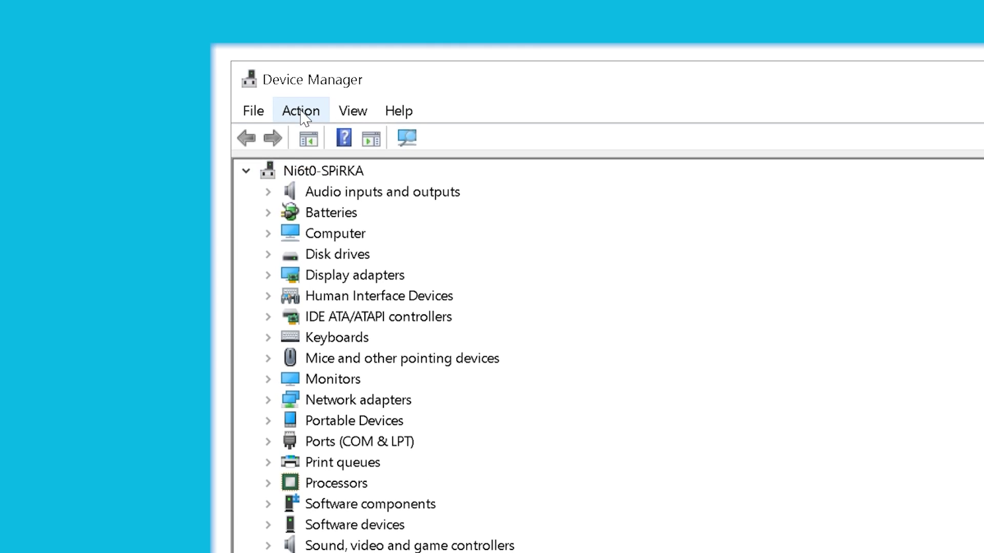
pyautogui.click(238, 89)
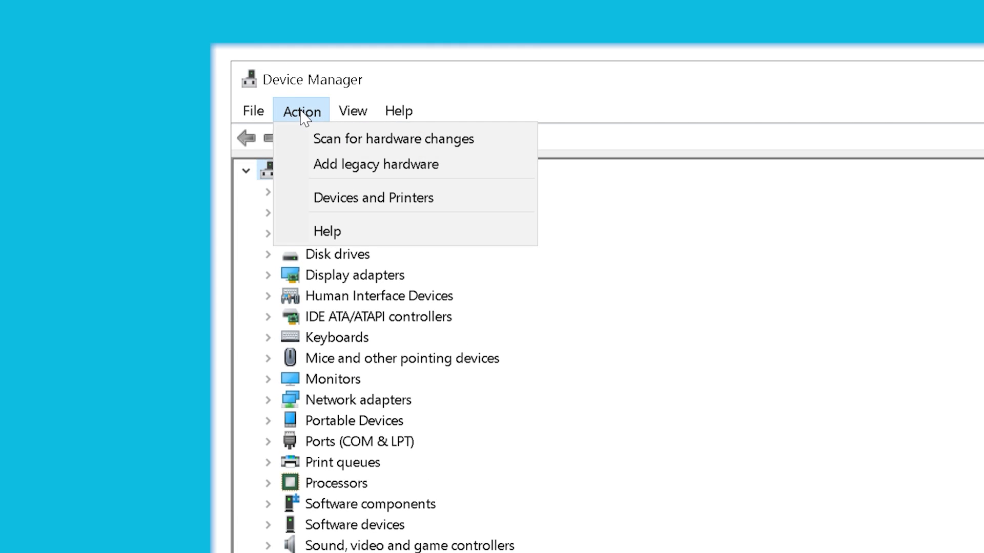
pyautogui.click(317, 139)
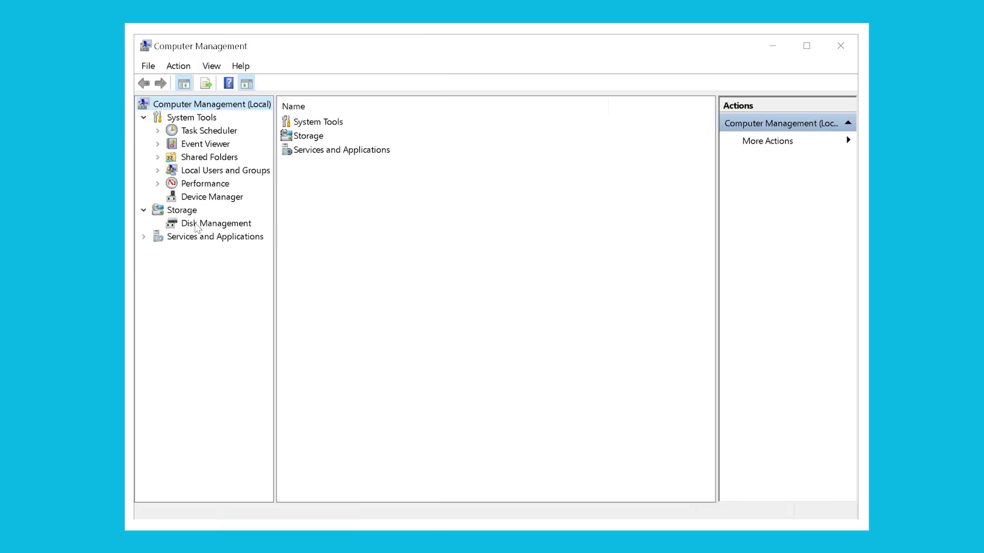
# Step: Change removable Disk 1's drive letter from D to F in Disk Management
pyautogui.click(196, 225)
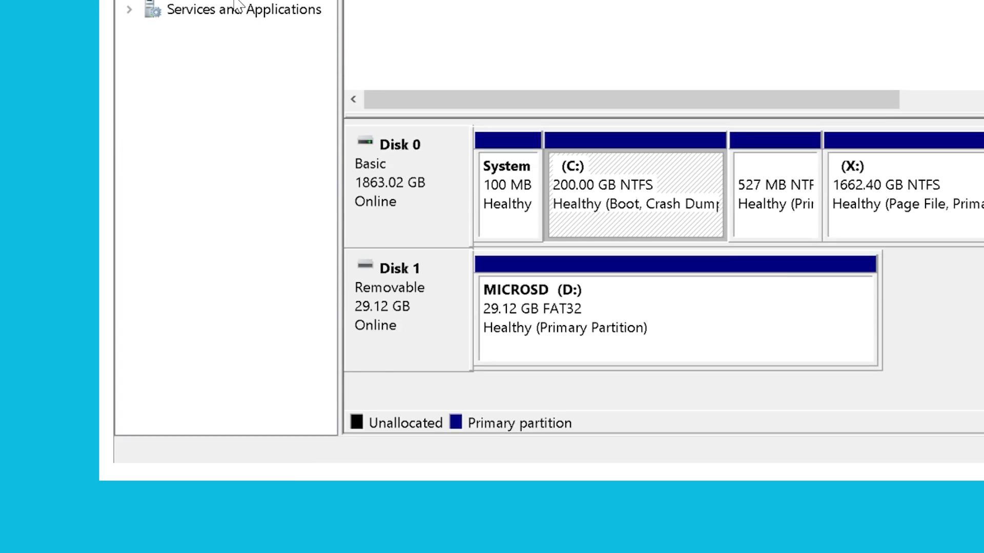
pyautogui.rightClick(438, 305)
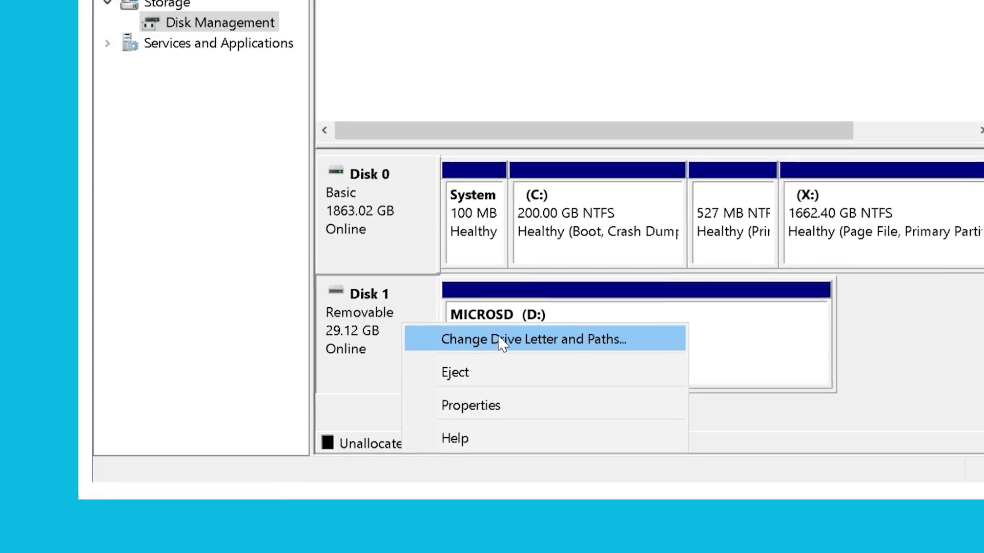
pyautogui.click(499, 341)
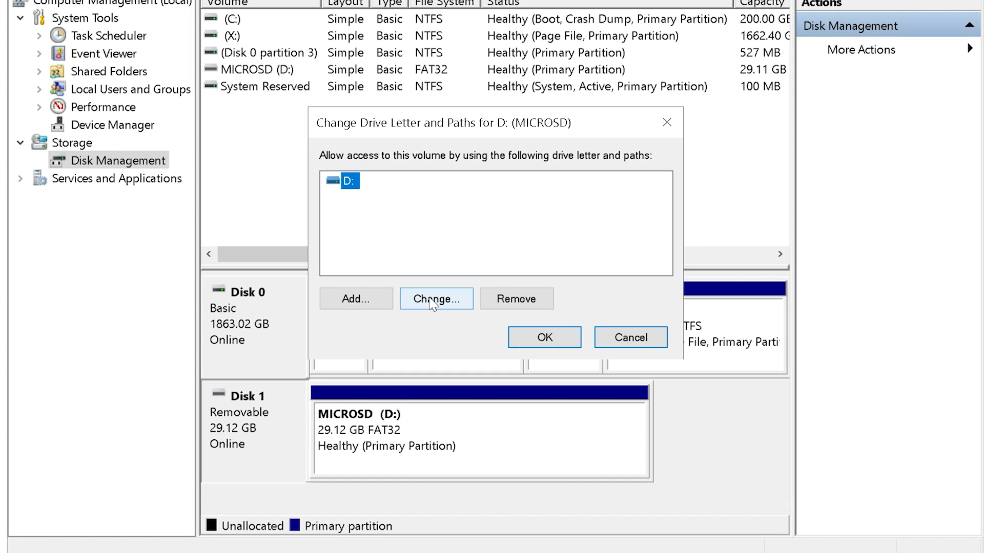
pyautogui.click(463, 300)
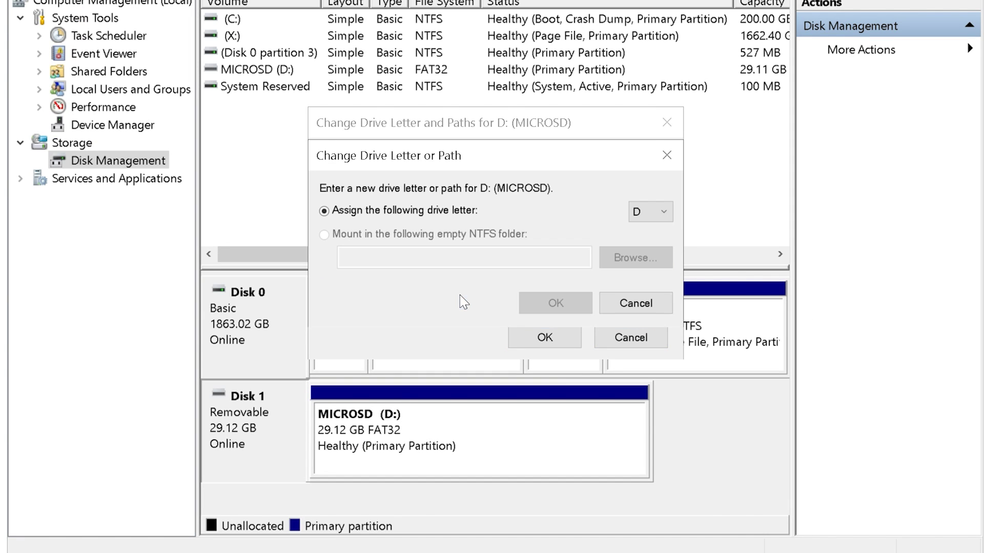
pyautogui.click(651, 212)
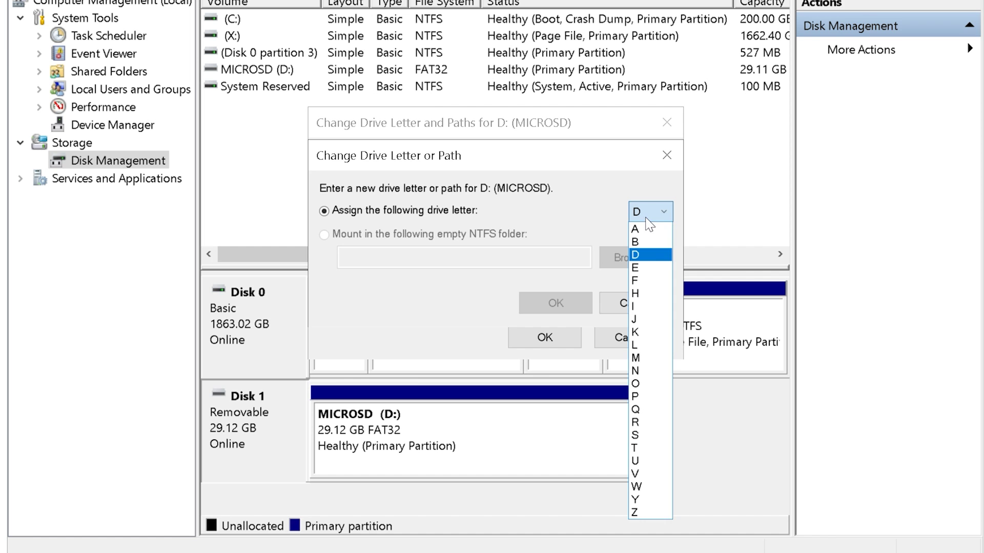
pyautogui.click(640, 280)
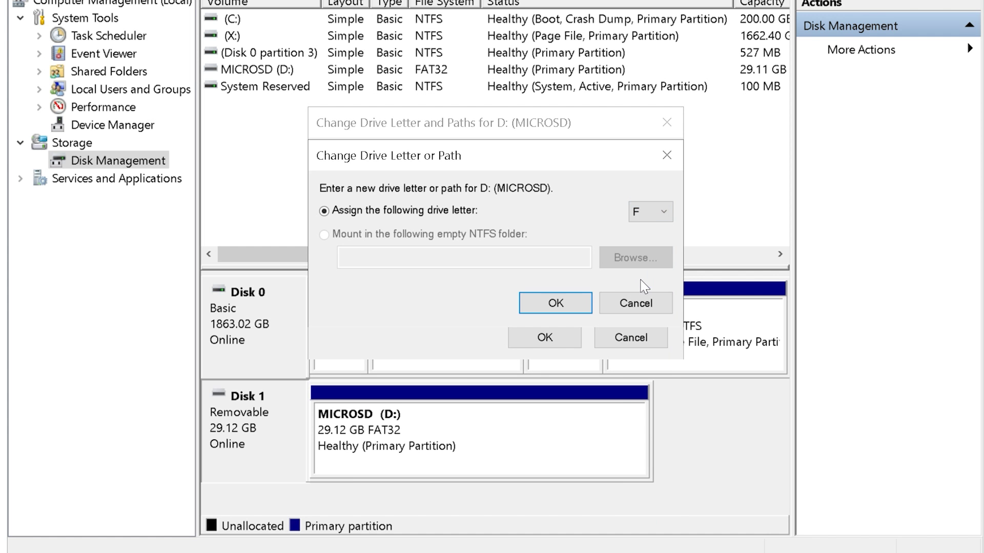
pyautogui.click(558, 305)
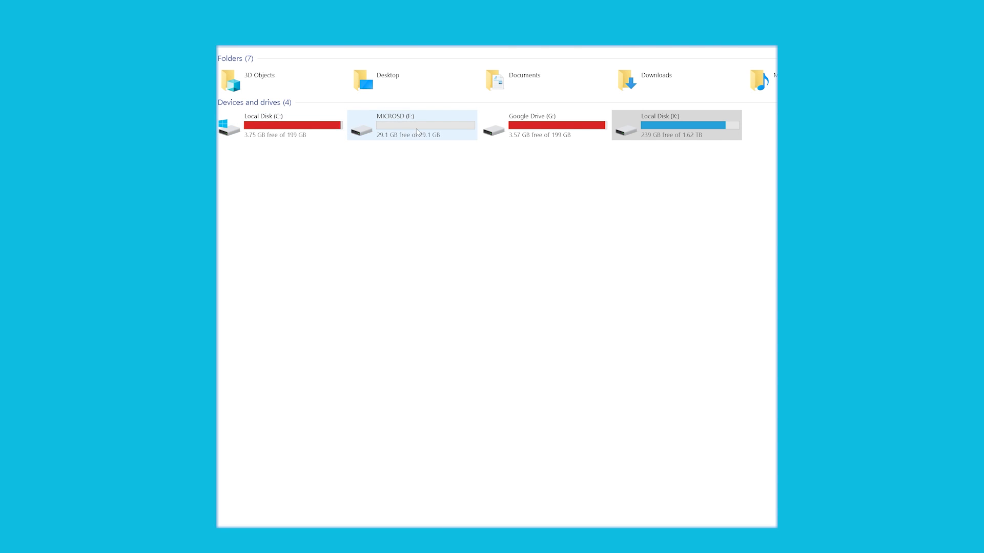
# Step: Open the Format settings for the MICROSD (F:) drive in This PC
pyautogui.rightClick(407, 125)
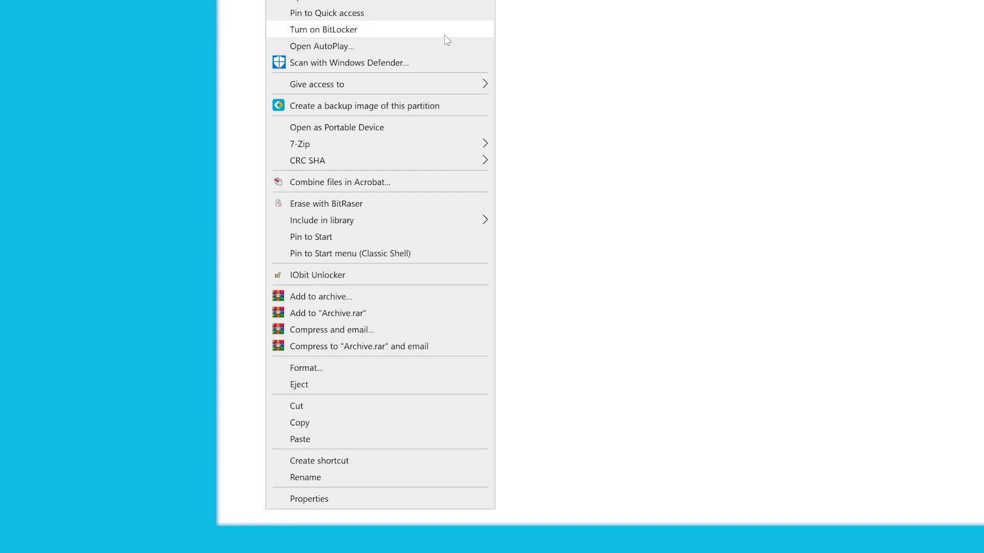
pyautogui.click(356, 375)
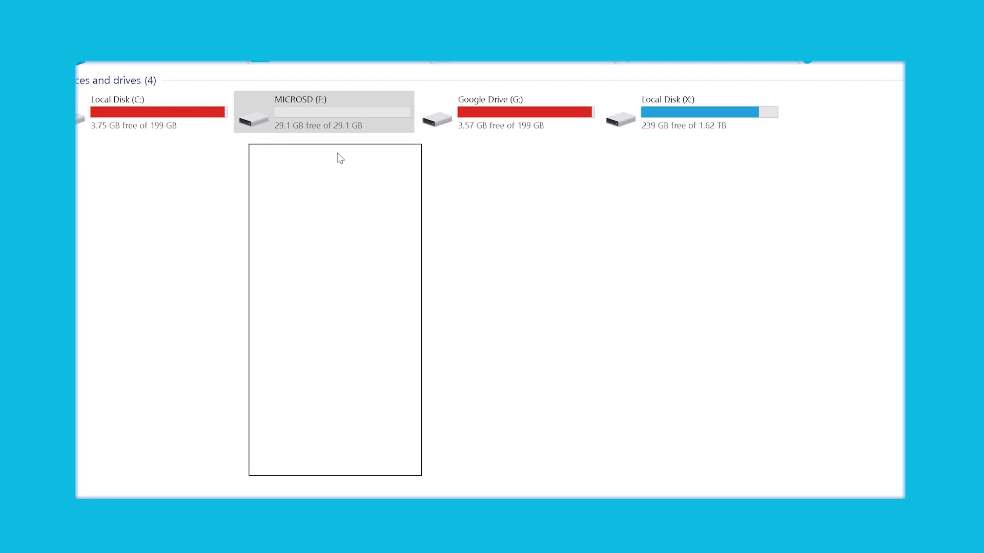